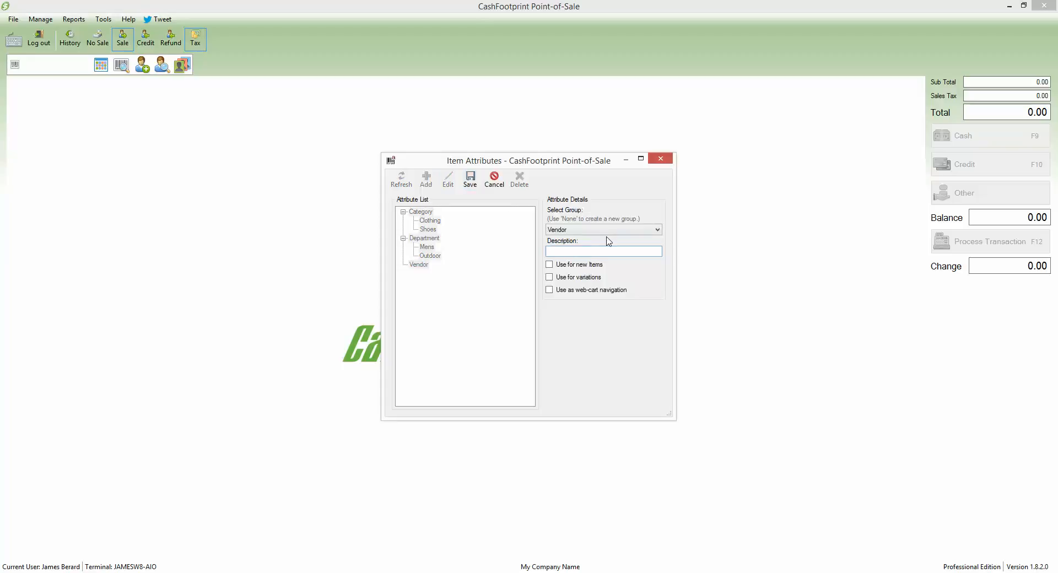
Step: Add POS-X and Scan Scource as attributes in the Vendor group, save both, and close the Item Attributes window
{"action": "type", "text": "POS-X"}
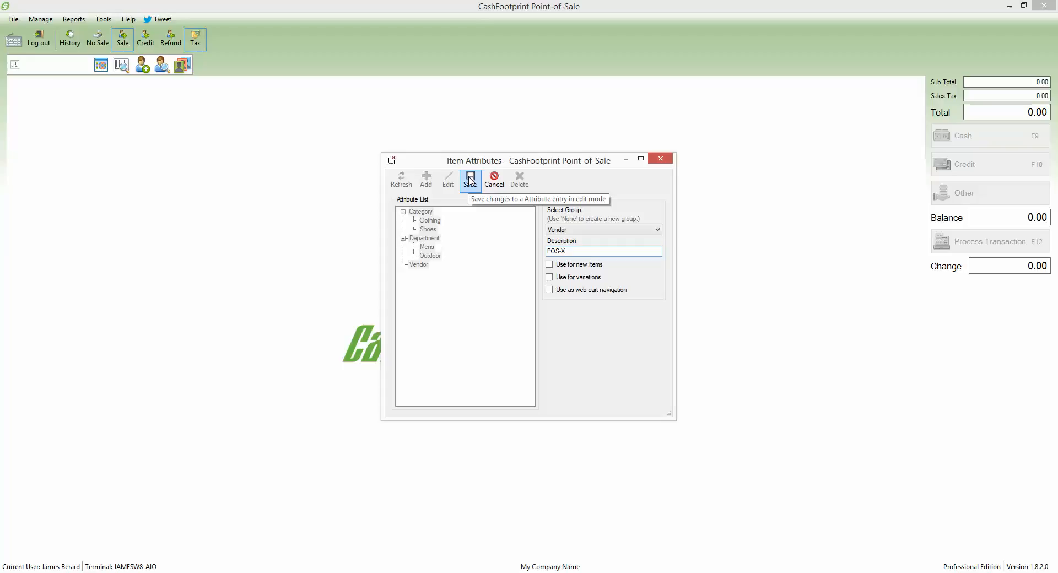
{"action": "left_click", "coordinate": [471, 181]}
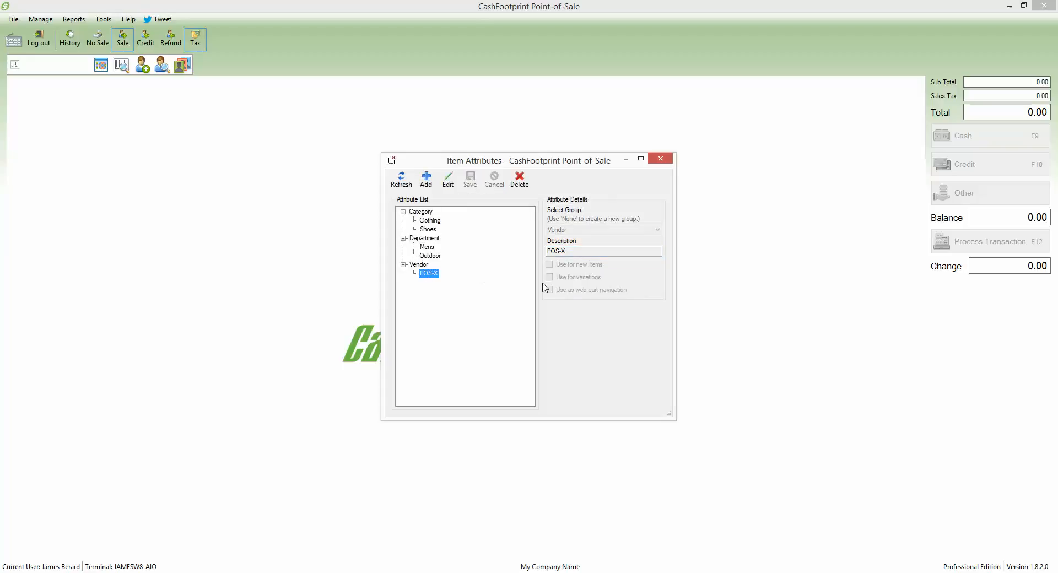
{"action": "left_click", "coordinate": [427, 180]}
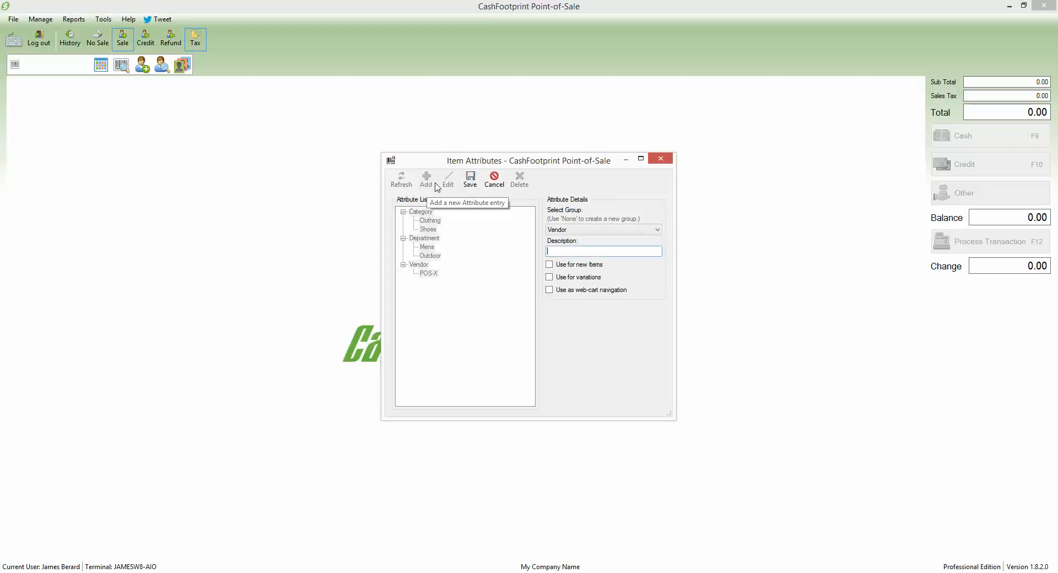
{"action": "type", "text": "Scan Scource"}
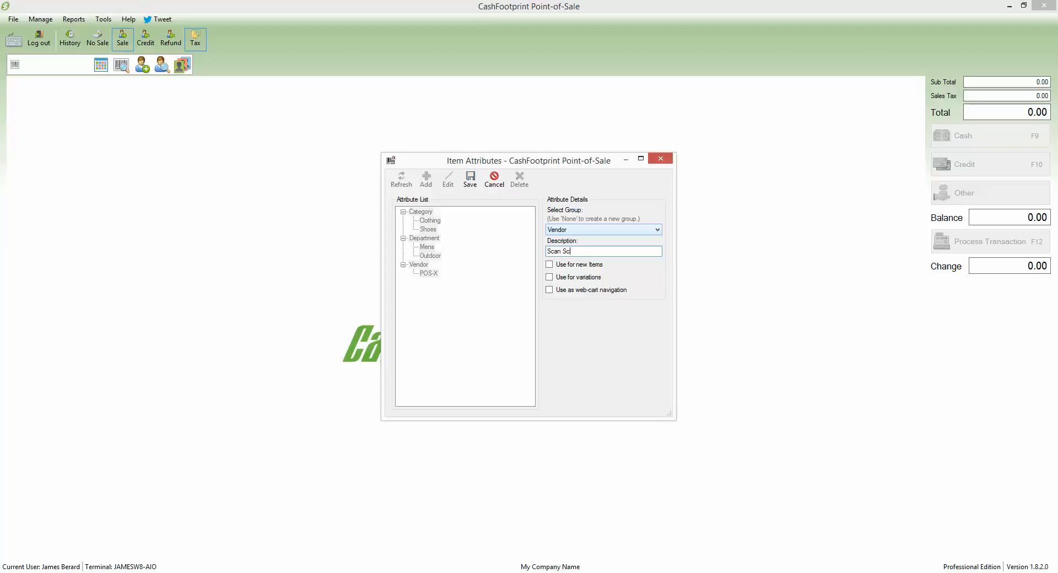
{"action": "left_click", "coordinate": [471, 179]}
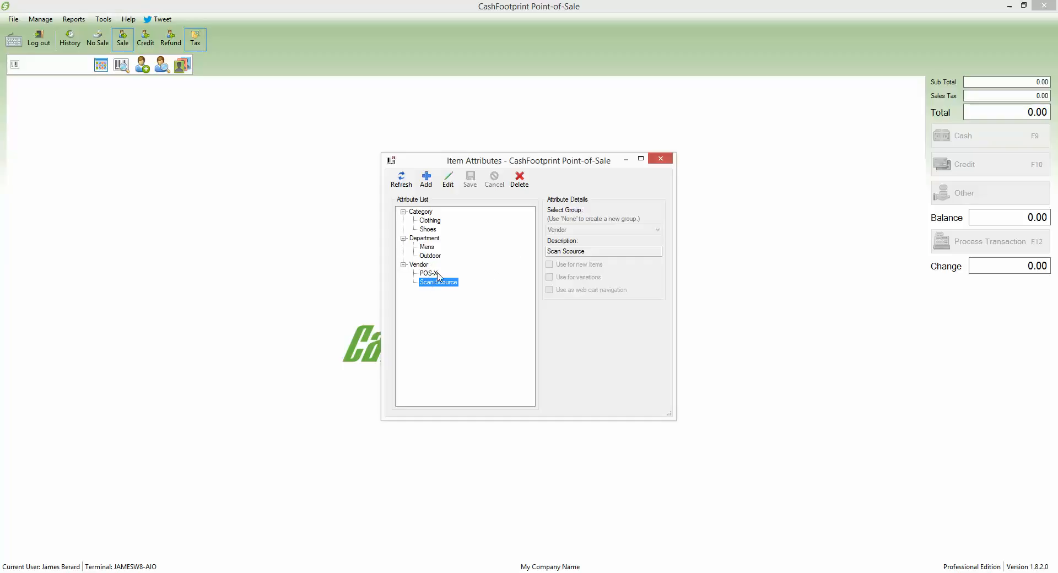
{"action": "left_click", "coordinate": [662, 161]}
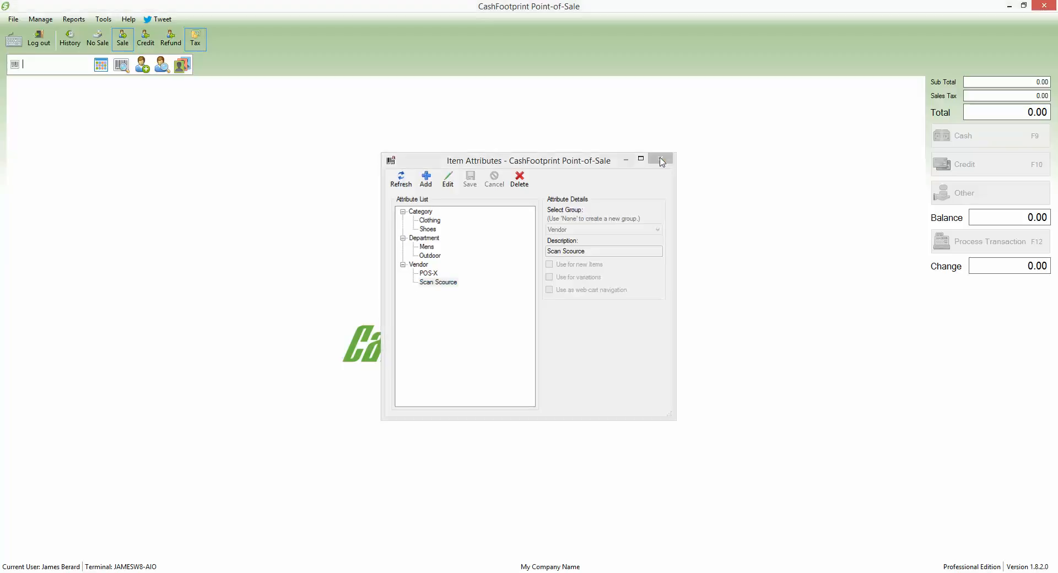
Step: Open Sample Item (1234) for editing in the inventory and assign it the POS-X vendor attribute
{"action": "left_click", "coordinate": [40, 19]}
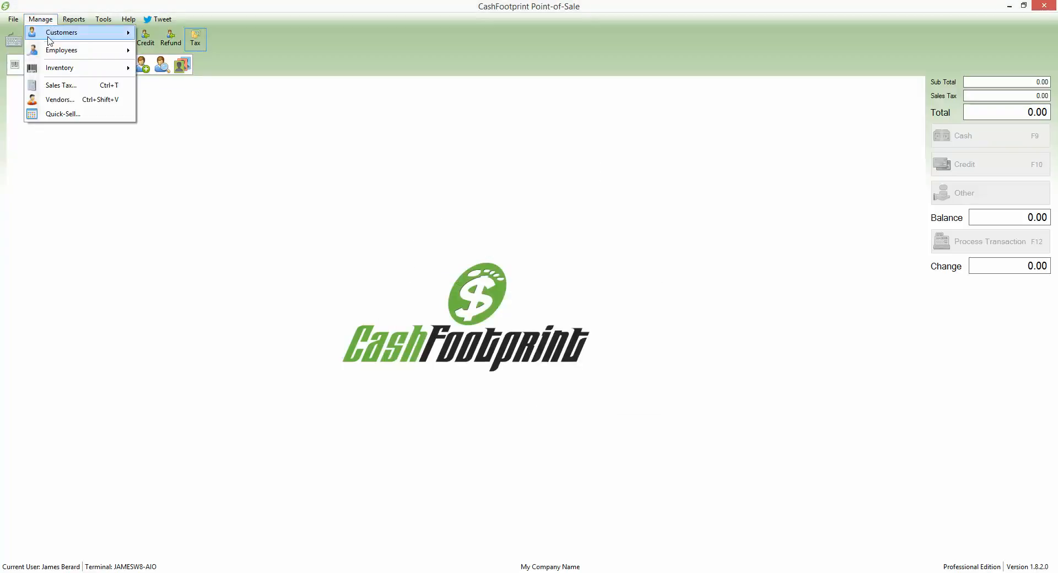
{"action": "mouse_move", "coordinate": [56, 68]}
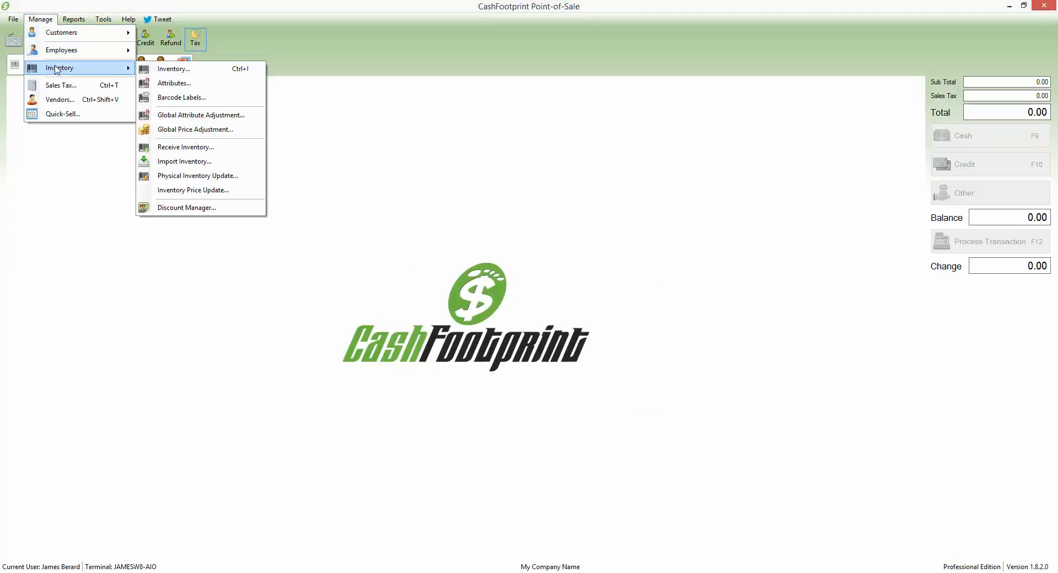
{"action": "left_click", "coordinate": [199, 72]}
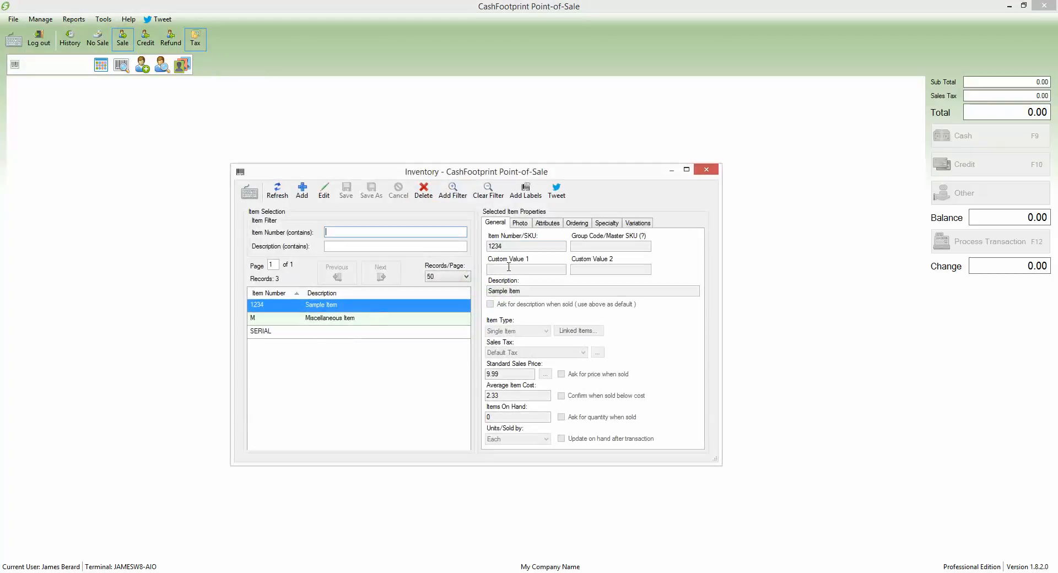
{"action": "left_click", "coordinate": [554, 228]}
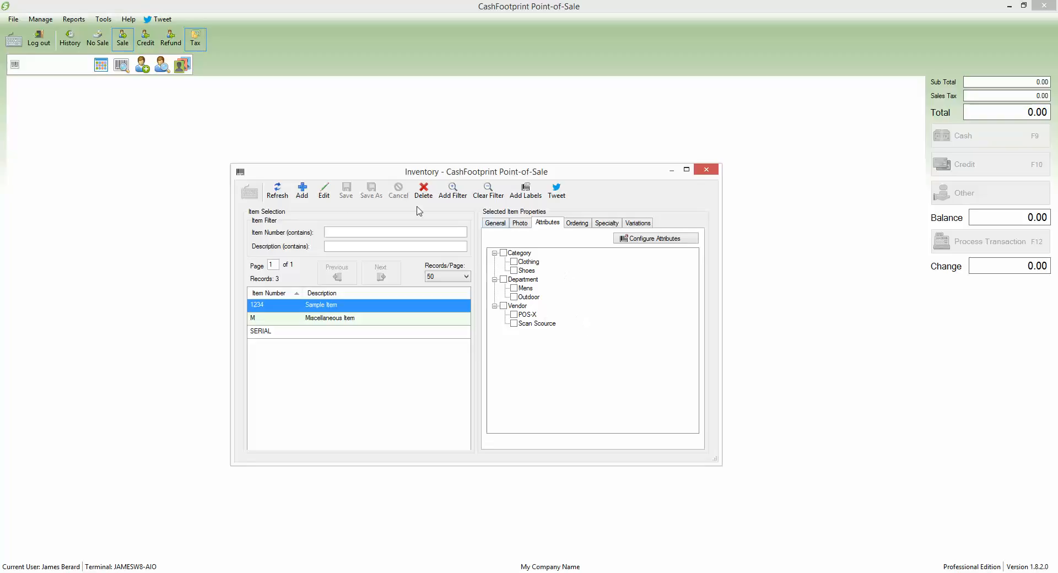
{"action": "double_click", "coordinate": [324, 307]}
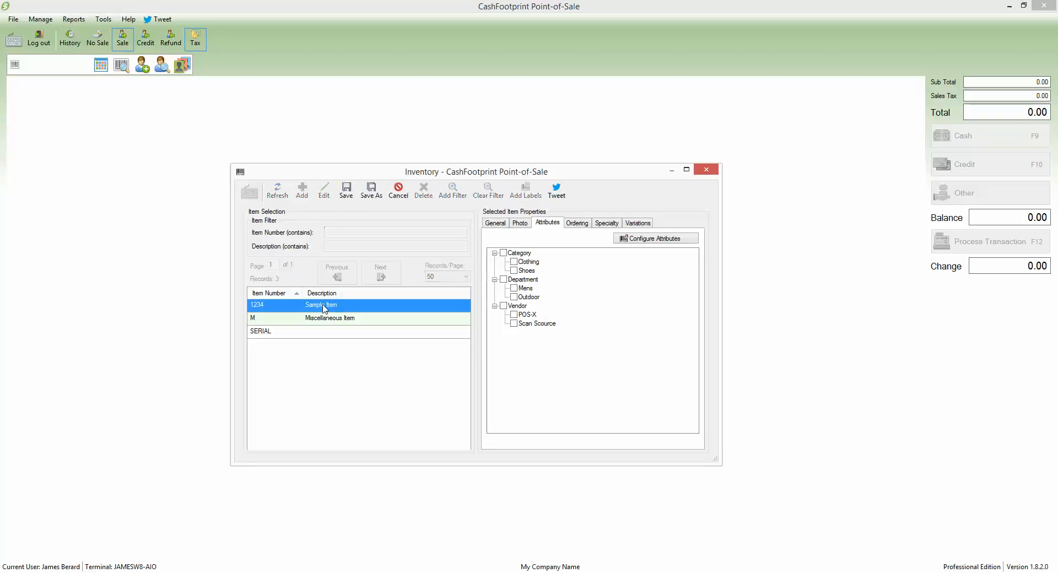
{"action": "left_click", "coordinate": [515, 315]}
Step: Set Sample Item's reorder point to 5 and its max in stock to 10, save the item, and close the inventory
{"action": "left_click", "coordinate": [586, 225]}
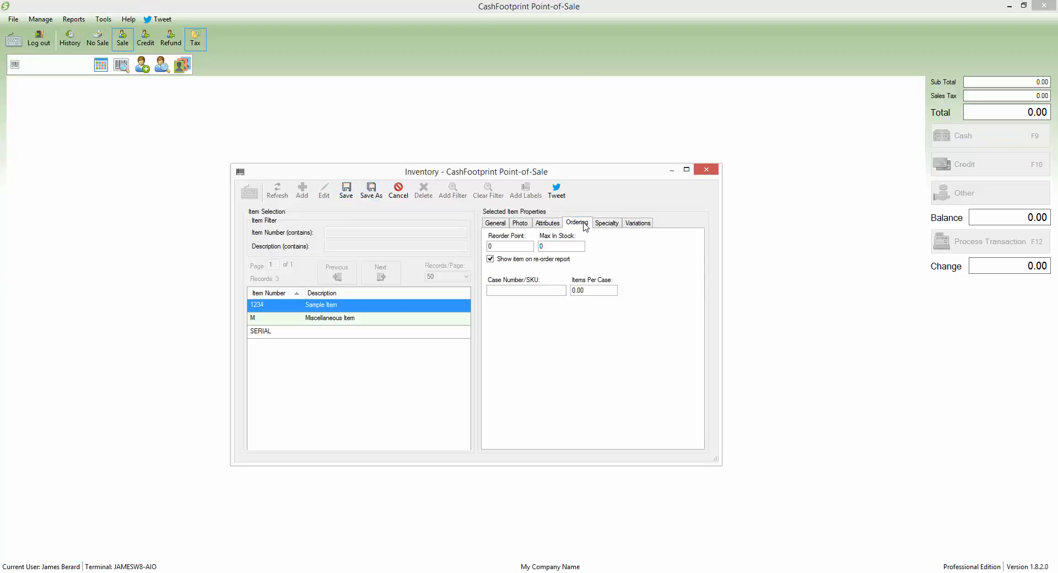
{"action": "key", "text": "Tab"}
{"action": "type", "text": "1"}
{"action": "key", "text": "Tab"}
{"action": "type", "text": "10"}
{"action": "key", "text": "shift+Tab"}
{"action": "left_click", "coordinate": [347, 192]}
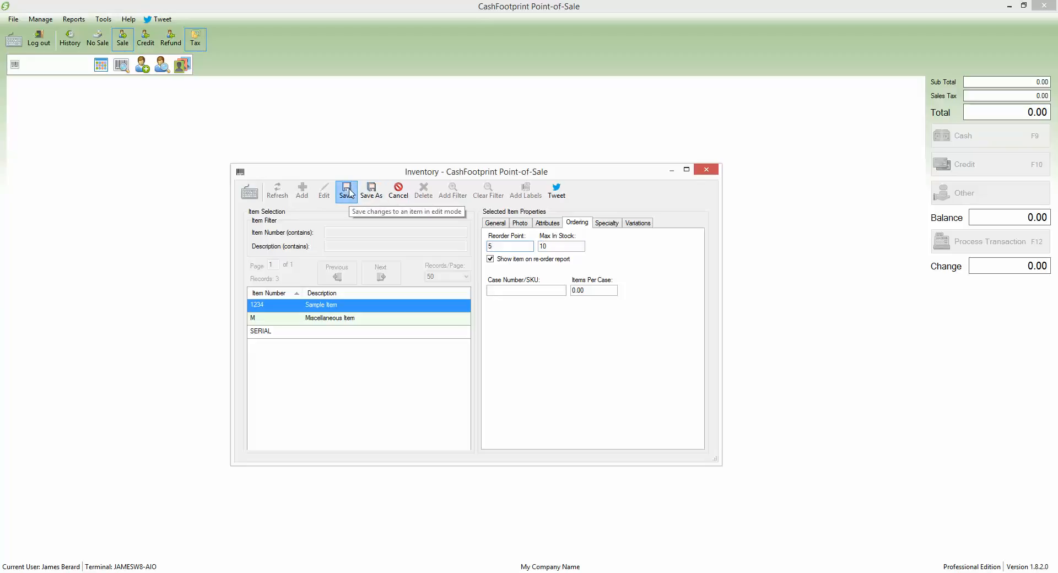
{"action": "left_click", "coordinate": [707, 171]}
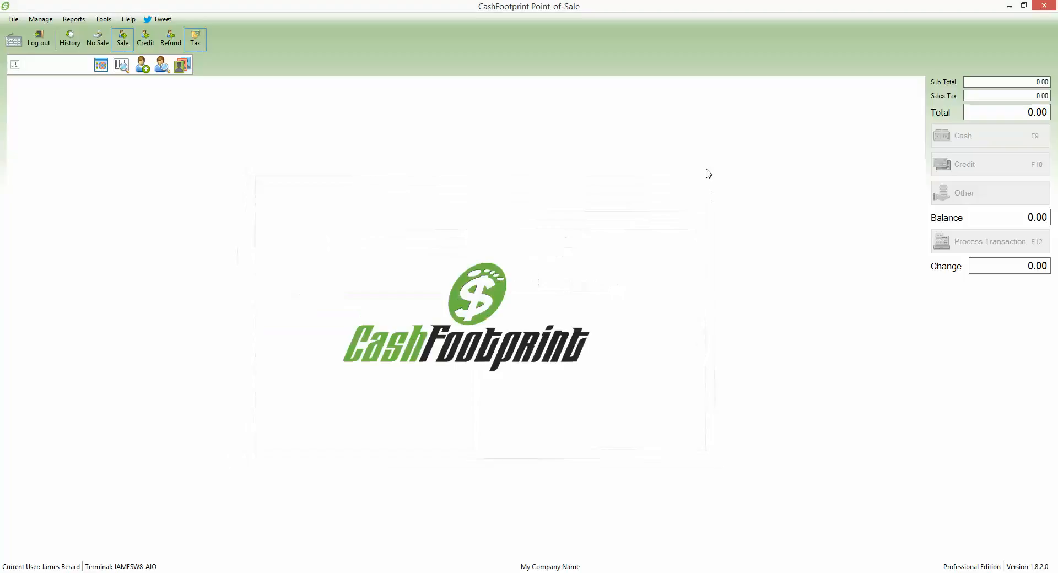
Step: Examine Sample Item's on-hand quantity and its ordering settings in the inventory
{"action": "left_click", "coordinate": [75, 21]}
{"action": "mouse_move", "coordinate": [42, 22]}
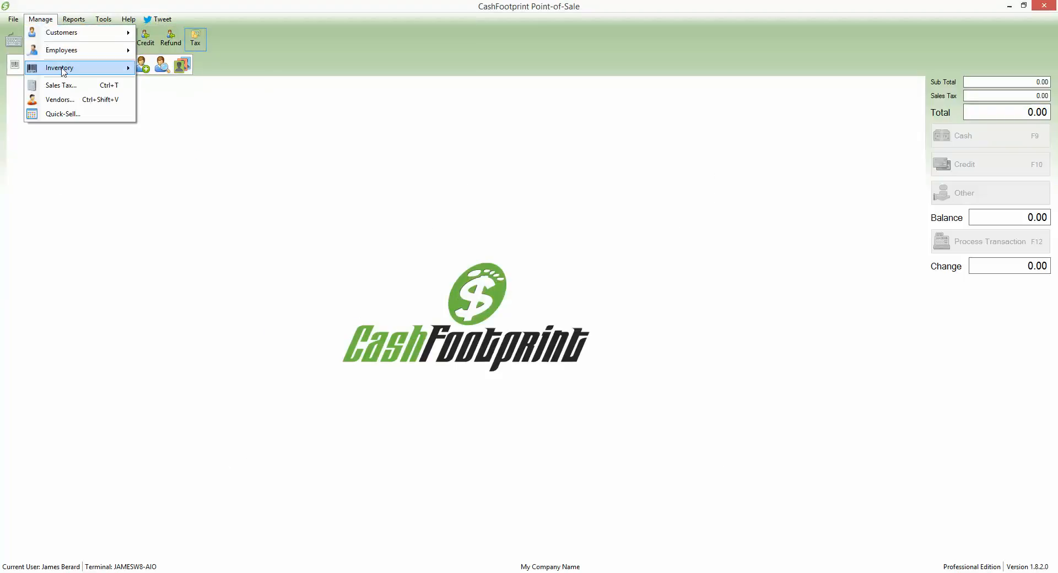
{"action": "mouse_move", "coordinate": [75, 69]}
{"action": "left_click", "coordinate": [187, 73]}
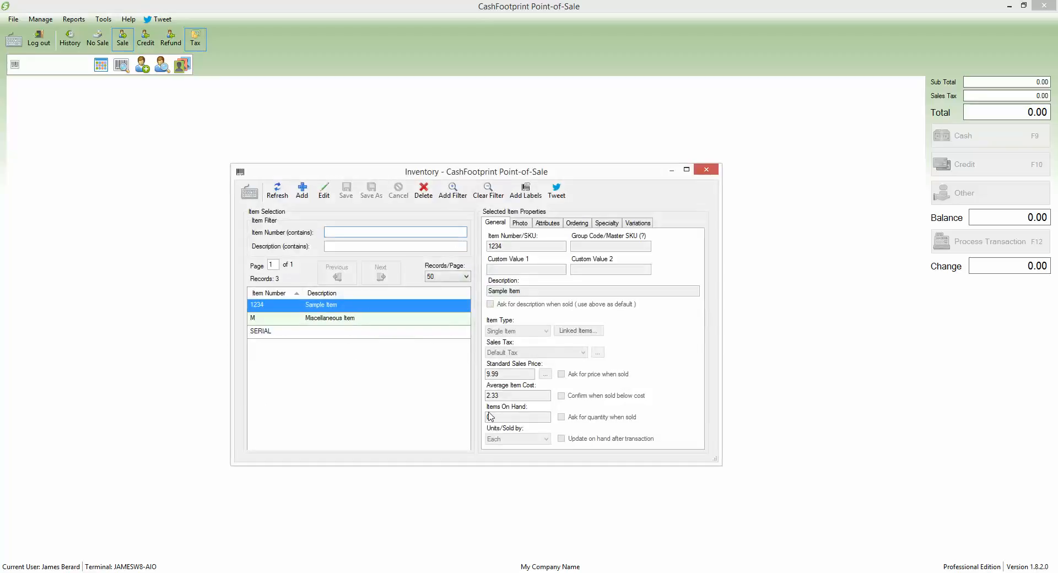
{"action": "left_click", "coordinate": [707, 170]}
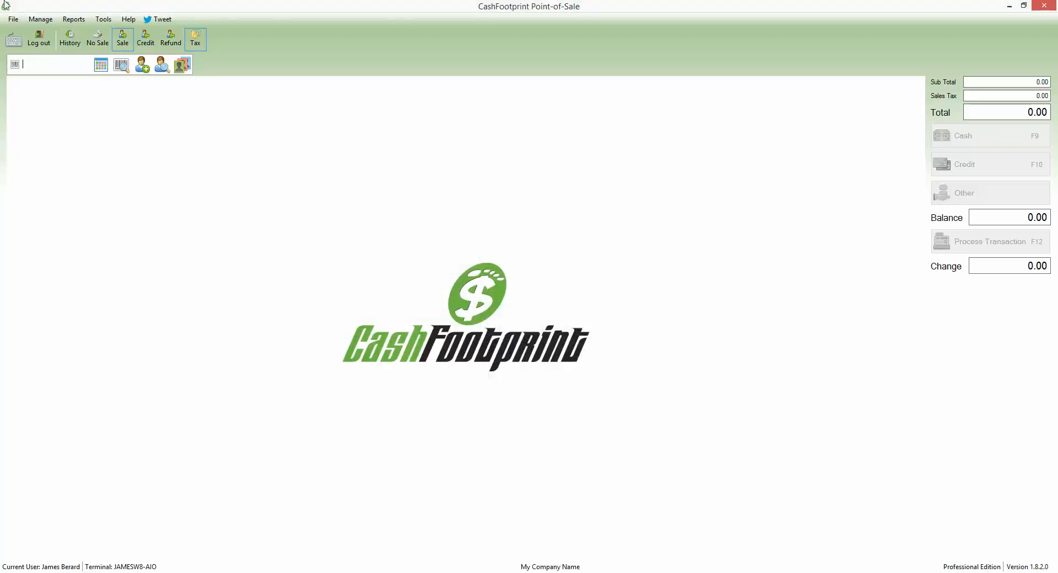
{"action": "left_click", "coordinate": [75, 21]}
{"action": "left_click", "coordinate": [74, 20]}
{"action": "left_click", "coordinate": [40, 20]}
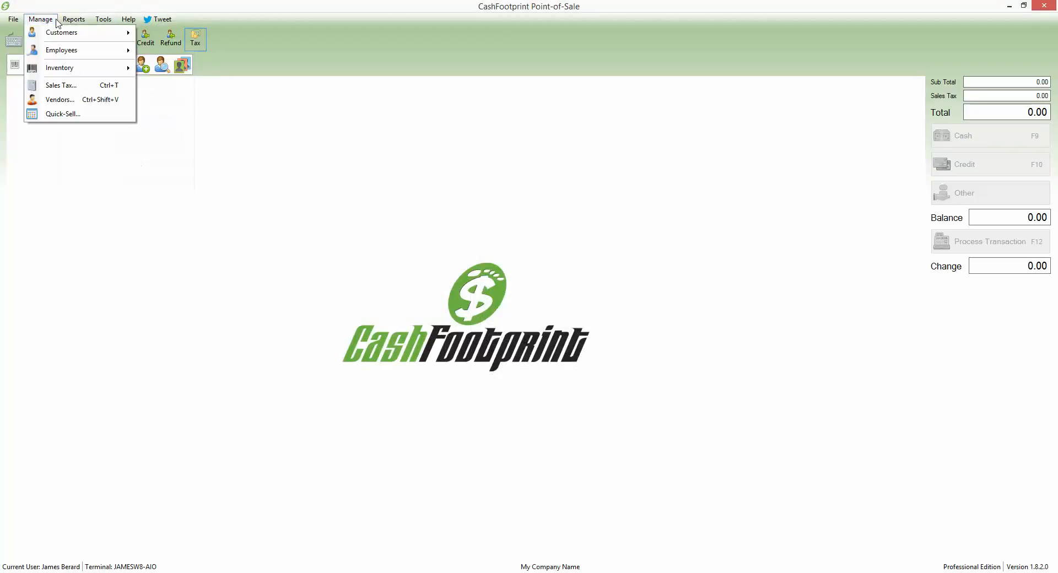
{"action": "mouse_move", "coordinate": [74, 67]}
{"action": "left_click", "coordinate": [162, 71]}
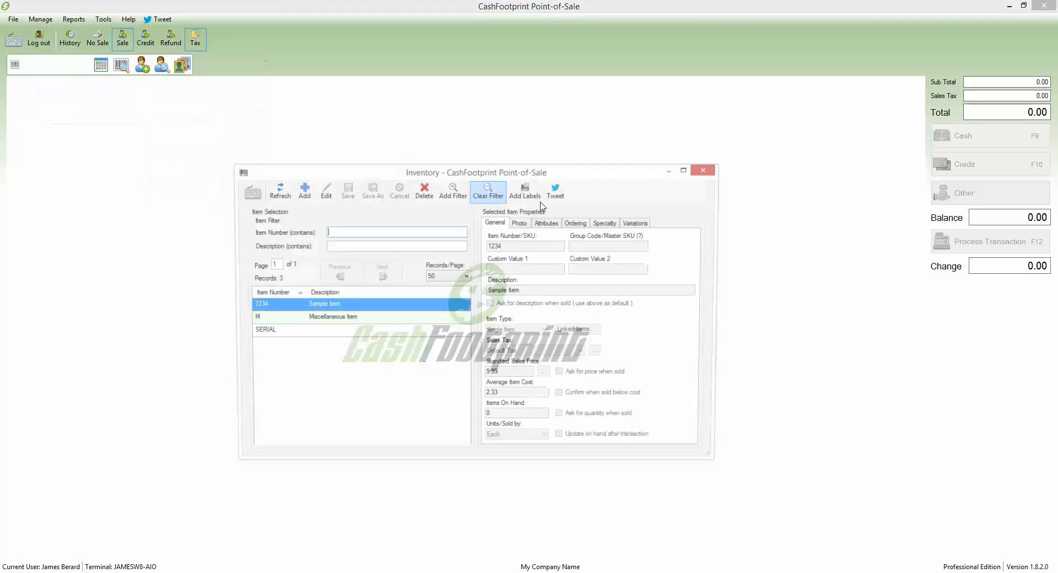
{"action": "left_click", "coordinate": [577, 223]}
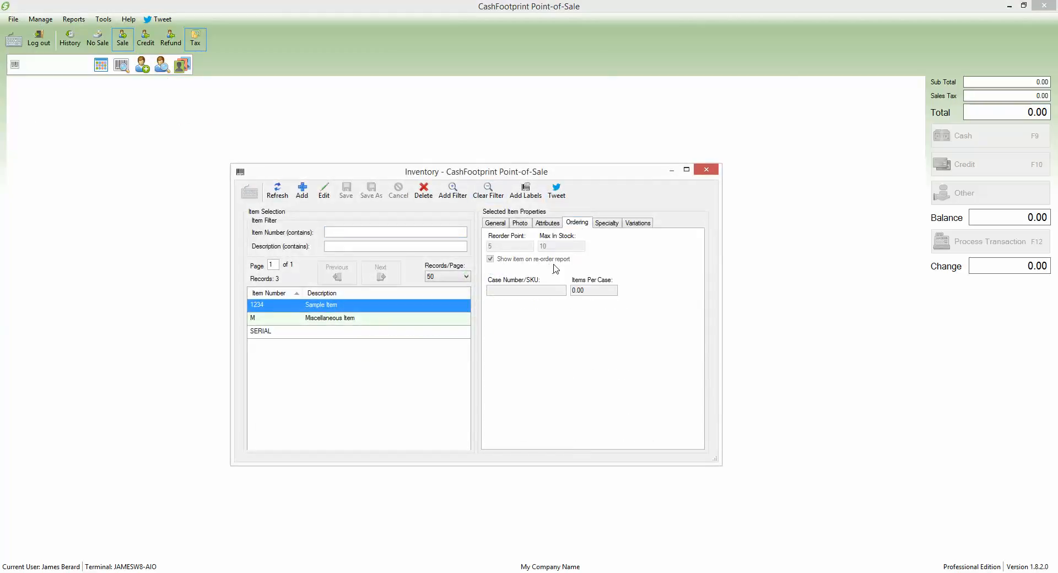
{"action": "left_click", "coordinate": [708, 172]}
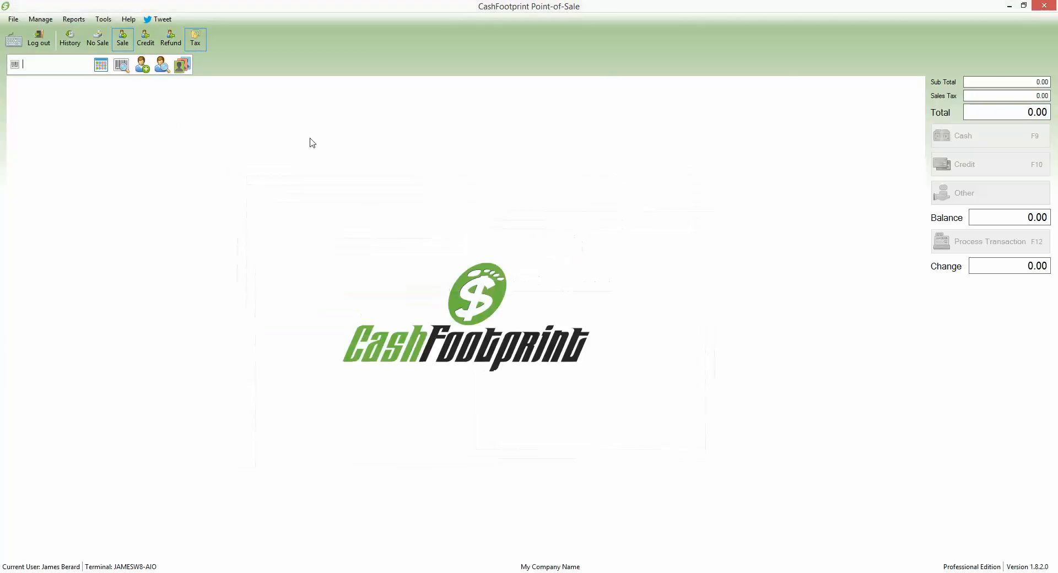
Step: Generate a custom inventory reorder report with custom grouping by Vendor, review the items listed per vendor, and close the preview
{"action": "left_click", "coordinate": [74, 20]}
{"action": "mouse_move", "coordinate": [90, 86]}
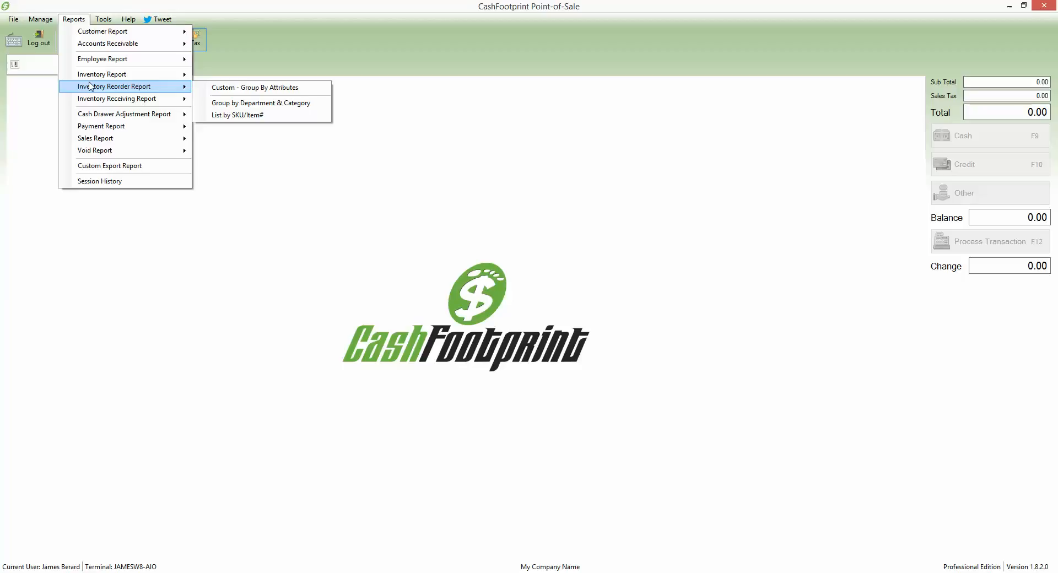
{"action": "left_click", "coordinate": [254, 91]}
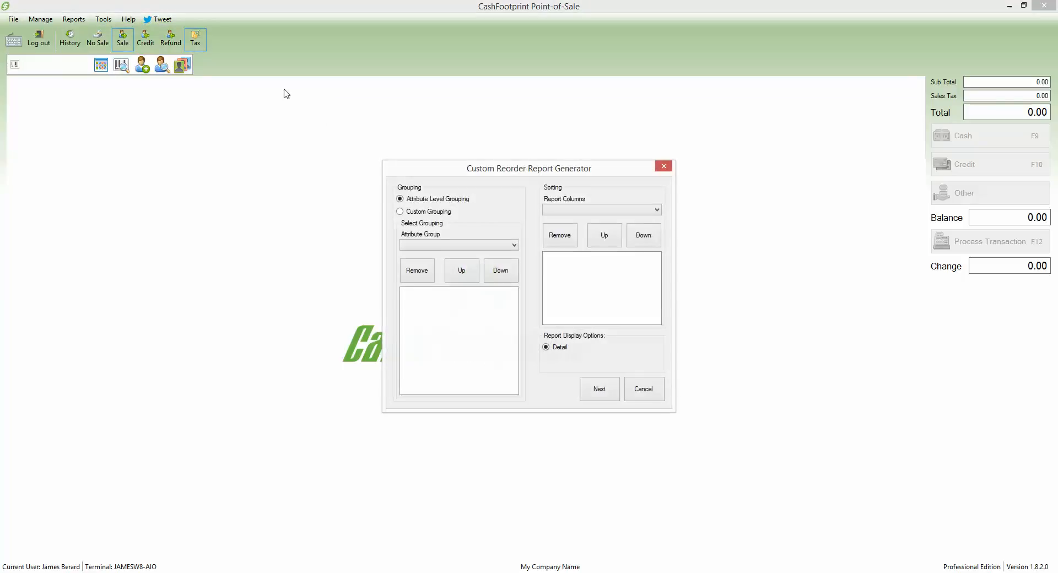
{"action": "left_click", "coordinate": [419, 212]}
{"action": "left_click", "coordinate": [453, 248]}
{"action": "left_click", "coordinate": [431, 271]}
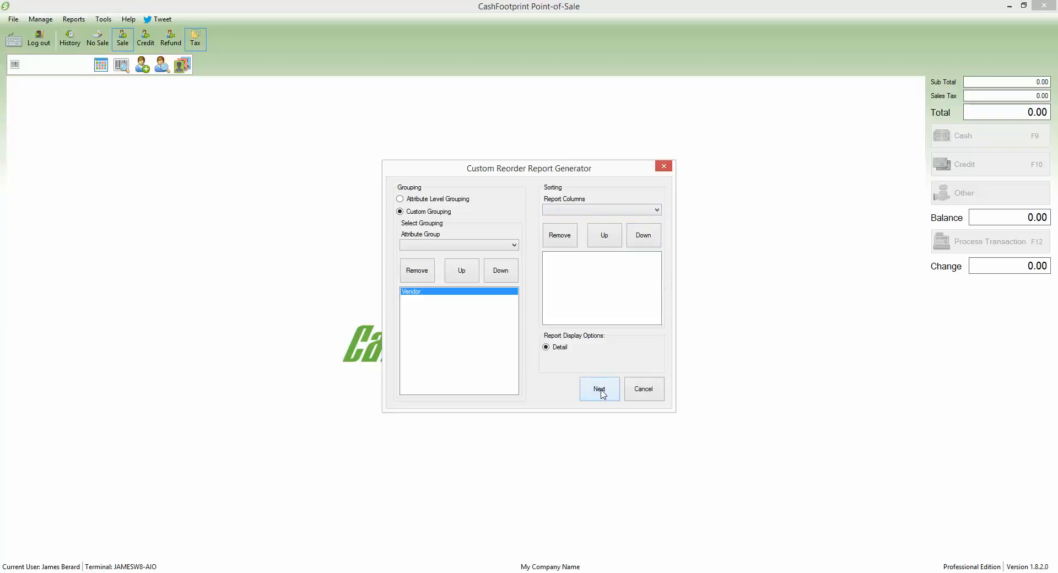
{"action": "left_click", "coordinate": [602, 393]}
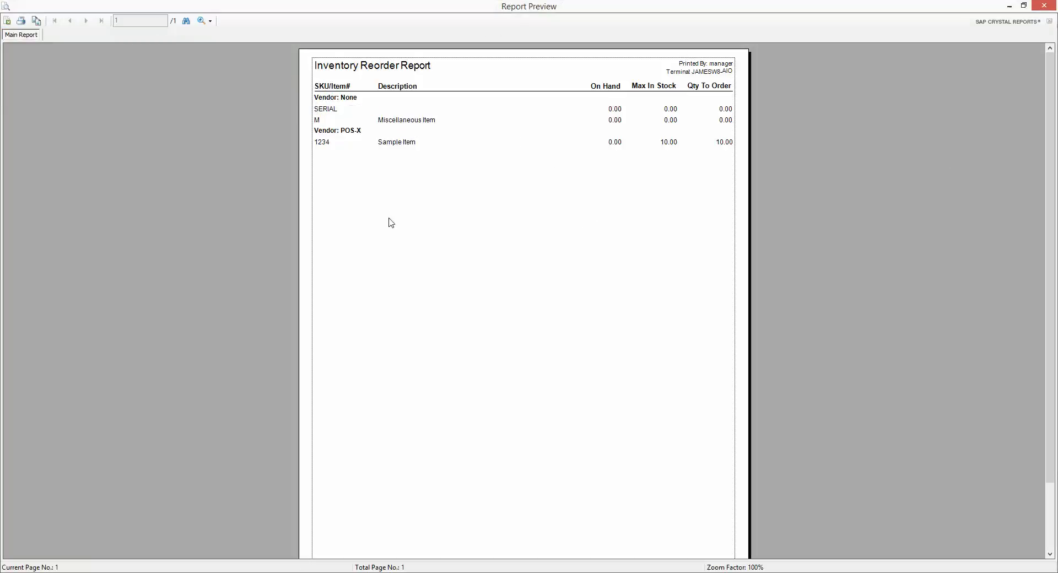
{"action": "left_click", "coordinate": [333, 142]}
{"action": "left_click", "coordinate": [1044, 5]}
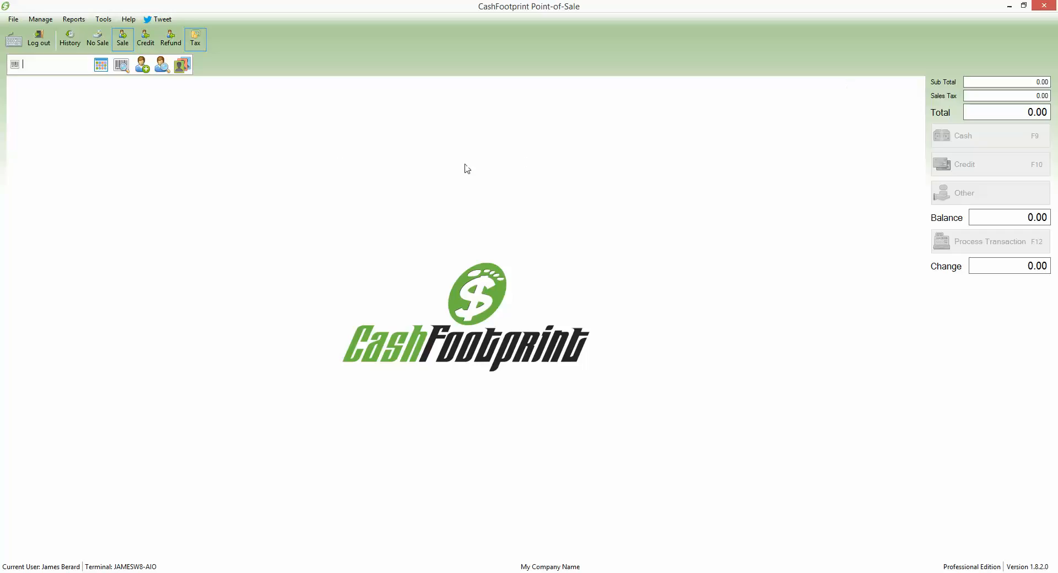
{"action": "left_click", "coordinate": [74, 20]}
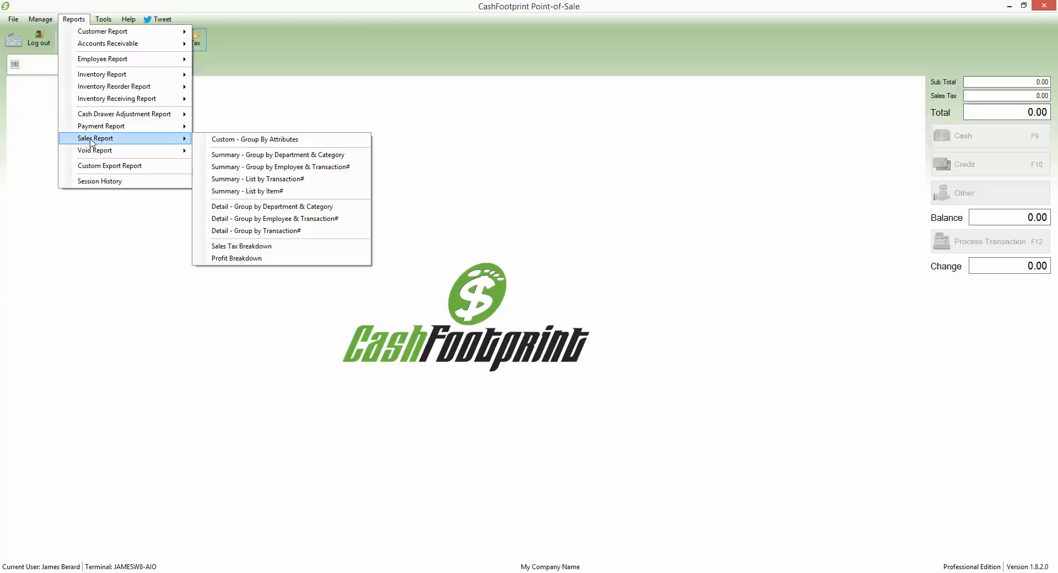
{"action": "left_click", "coordinate": [316, 107]}
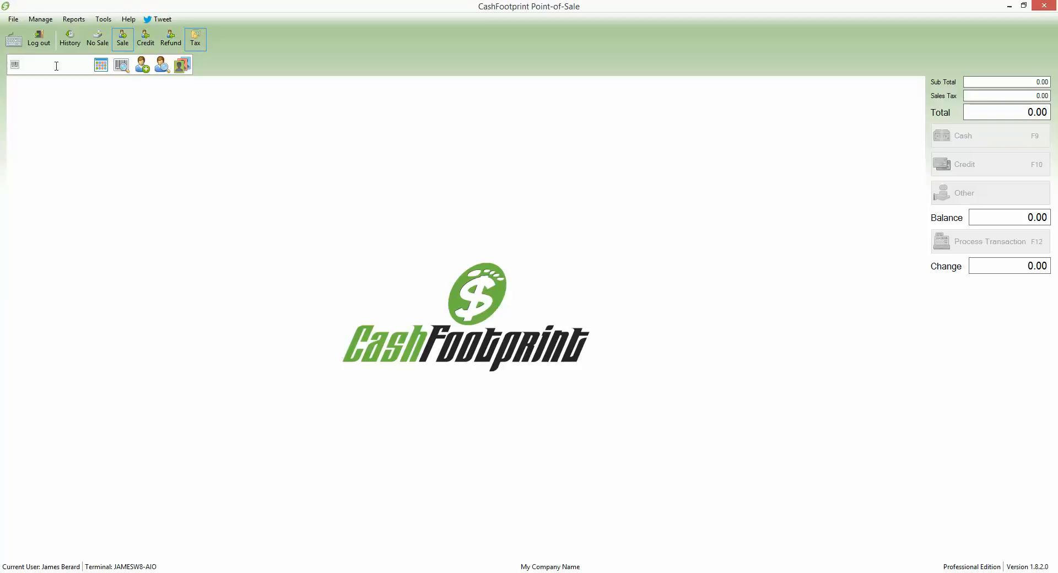
Step: Sell item 1234 without assigning a customer, tender 20 in cash, and process the transaction
{"action": "key", "text": "Return"}
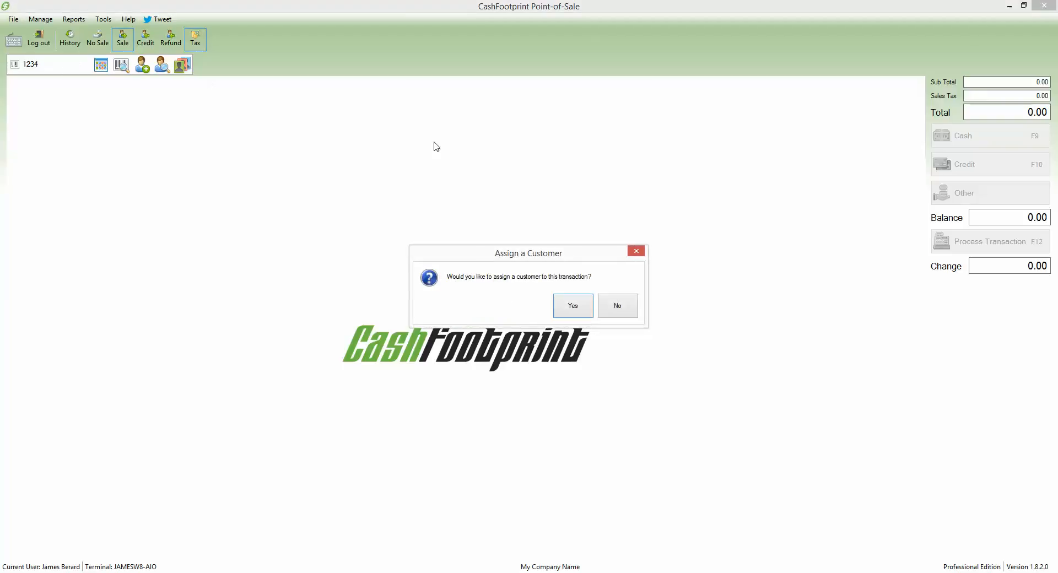
{"action": "left_click", "coordinate": [616, 310]}
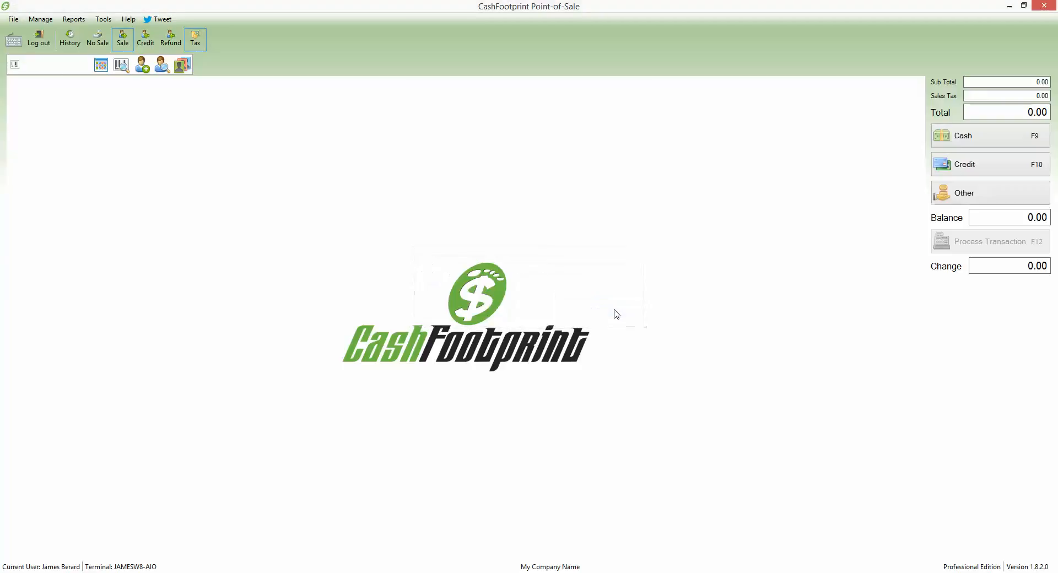
{"action": "left_click", "coordinate": [988, 141]}
{"action": "left_click", "coordinate": [517, 311]}
{"action": "left_click", "coordinate": [510, 345]}
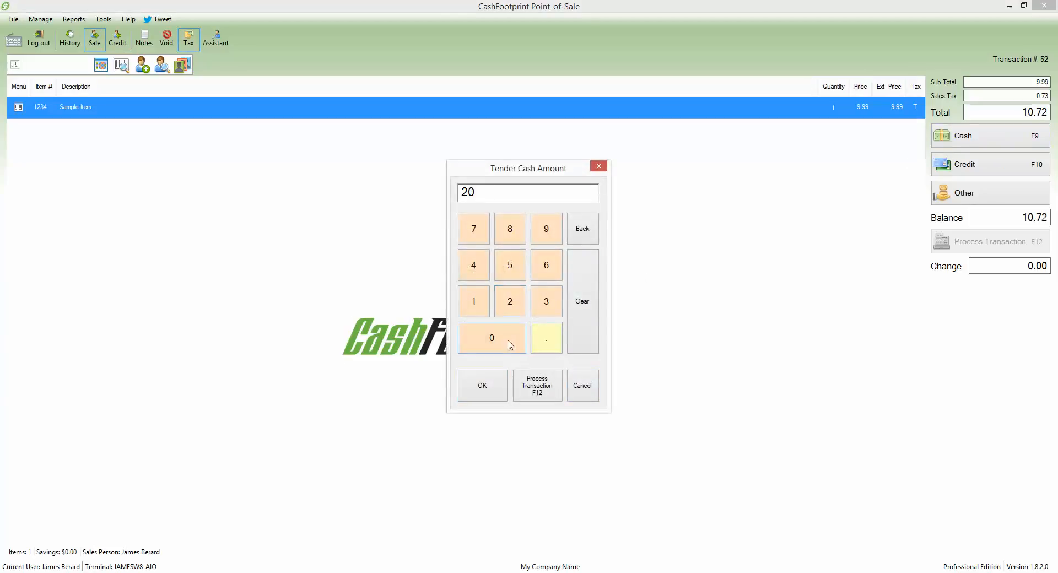
{"action": "left_click", "coordinate": [537, 387]}
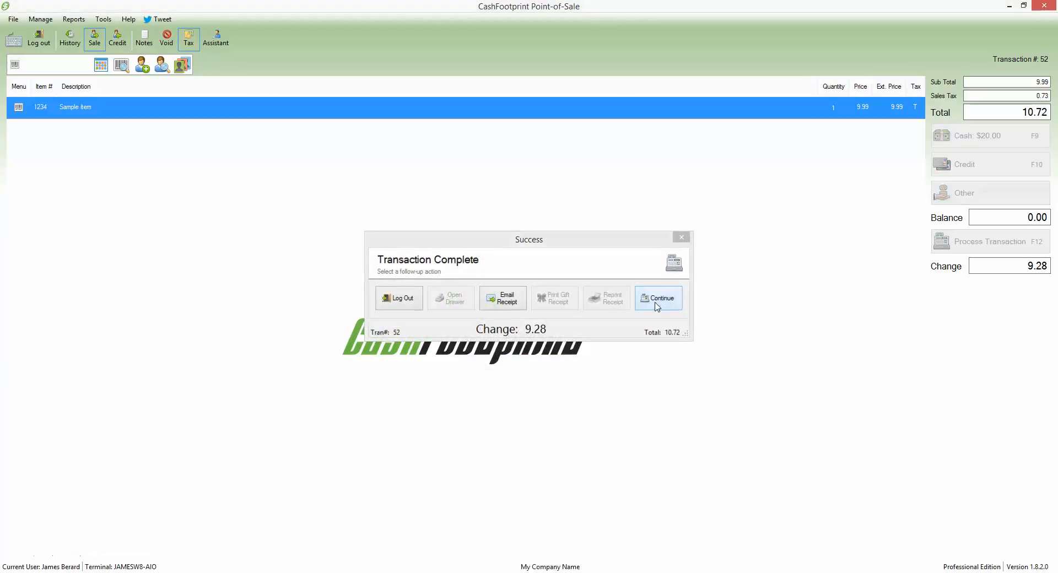
{"action": "left_click", "coordinate": [658, 301]}
Step: Set up a custom sales report grouped by attributes, using custom grouping with Vendor as the attribute group
{"action": "left_click", "coordinate": [81, 22]}
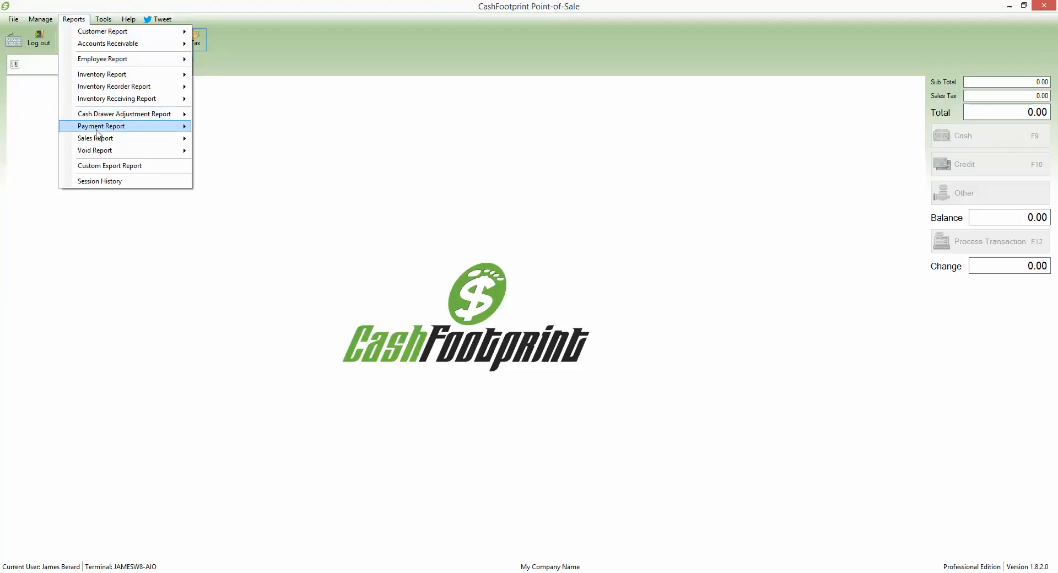
{"action": "mouse_move", "coordinate": [98, 139]}
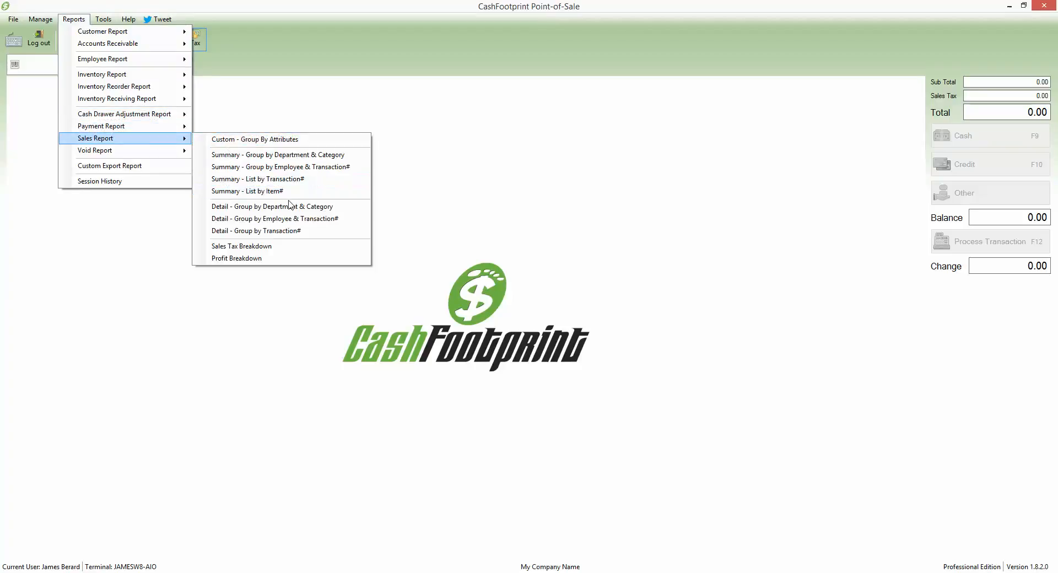
{"action": "left_click", "coordinate": [268, 141]}
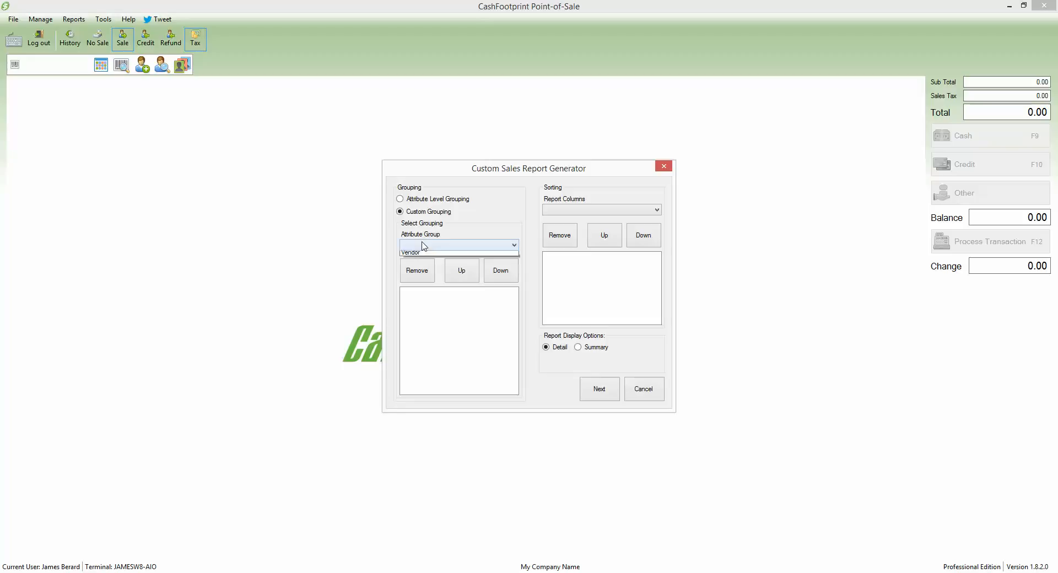
{"action": "left_click", "coordinate": [423, 245]}
{"action": "left_click", "coordinate": [420, 280]}
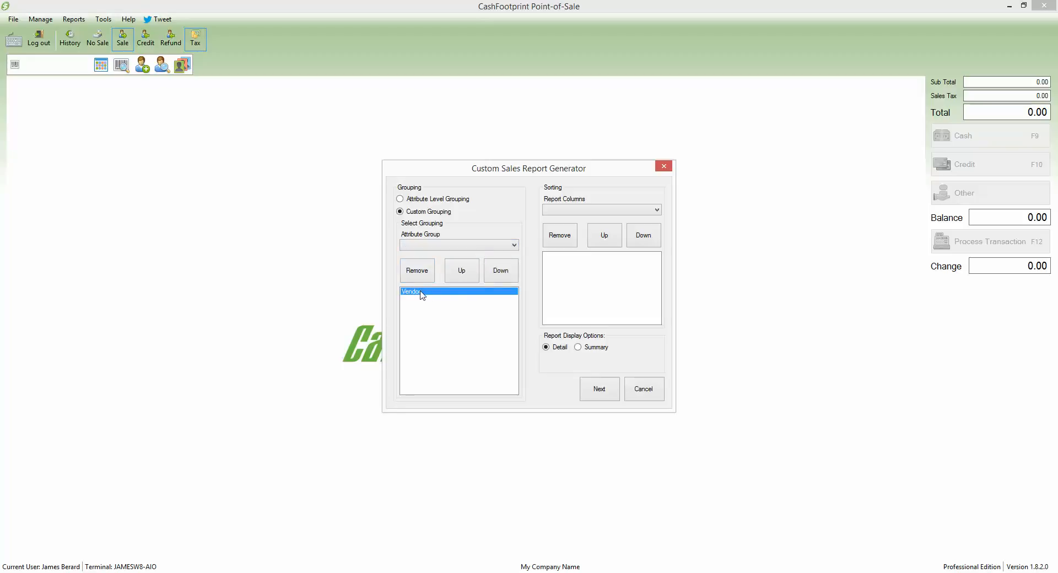
Step: Run the custom sales report for today, review the sales listed per vendor, and close the preview
{"action": "left_click", "coordinate": [598, 391]}
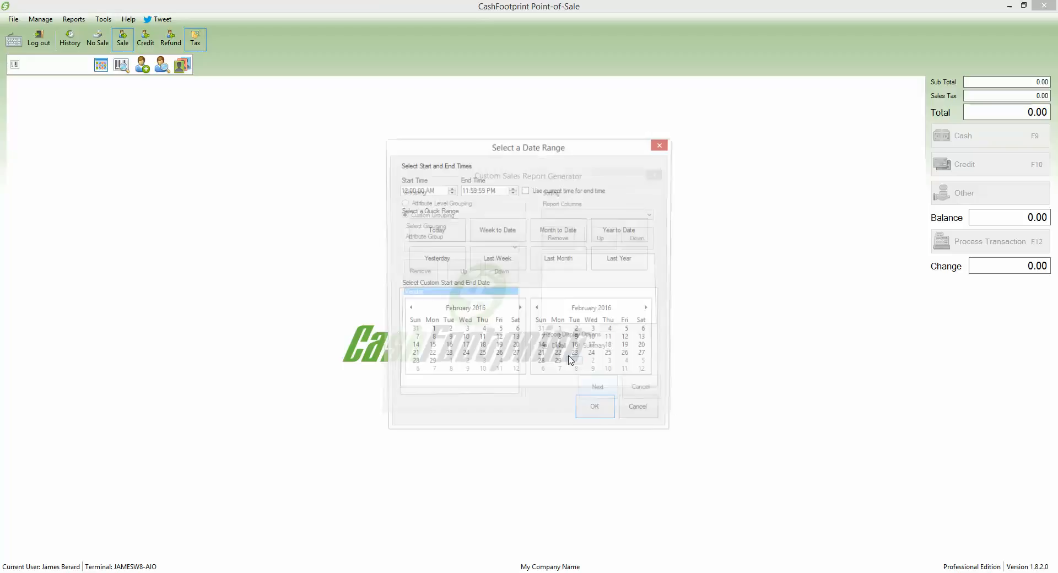
{"action": "left_click", "coordinate": [457, 235]}
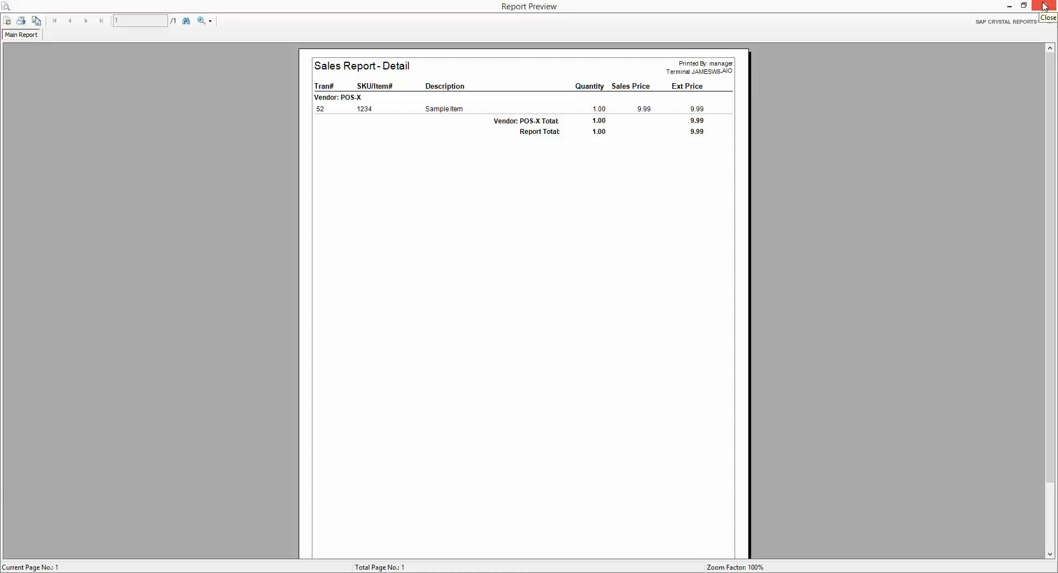
{"action": "left_click", "coordinate": [1045, 7]}
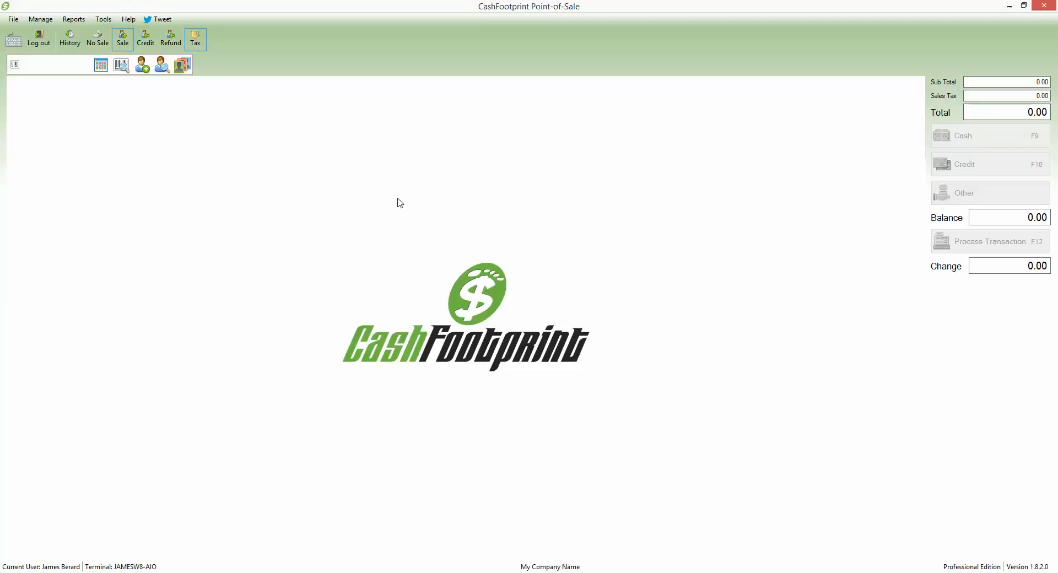
Step: Start a custom inventory report grouped by attributes and open the choice of attribute groups
{"action": "left_click", "coordinate": [74, 19]}
{"action": "mouse_move", "coordinate": [152, 75]}
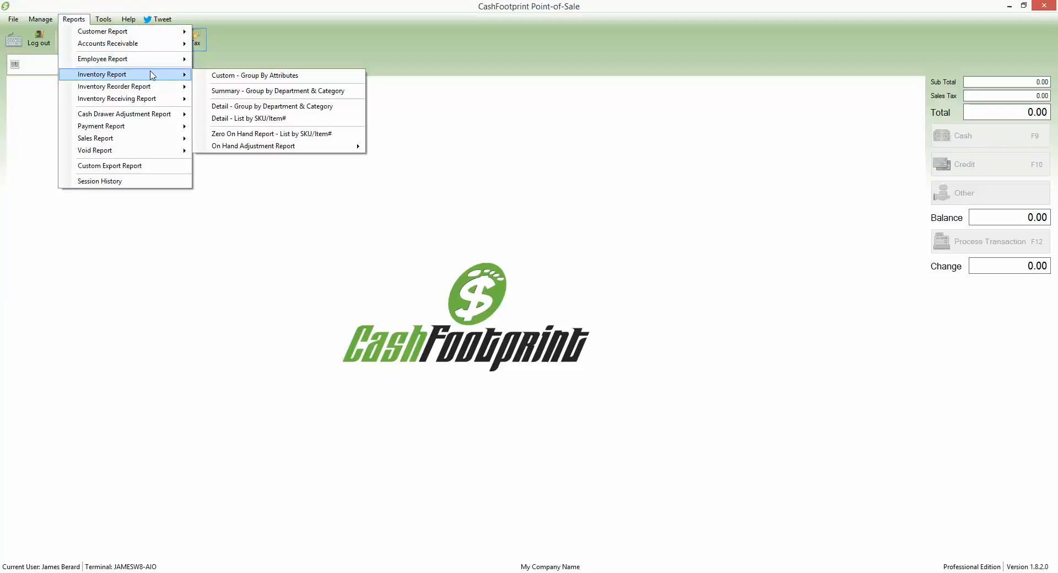
{"action": "left_click", "coordinate": [258, 76]}
{"action": "left_click", "coordinate": [431, 245]}
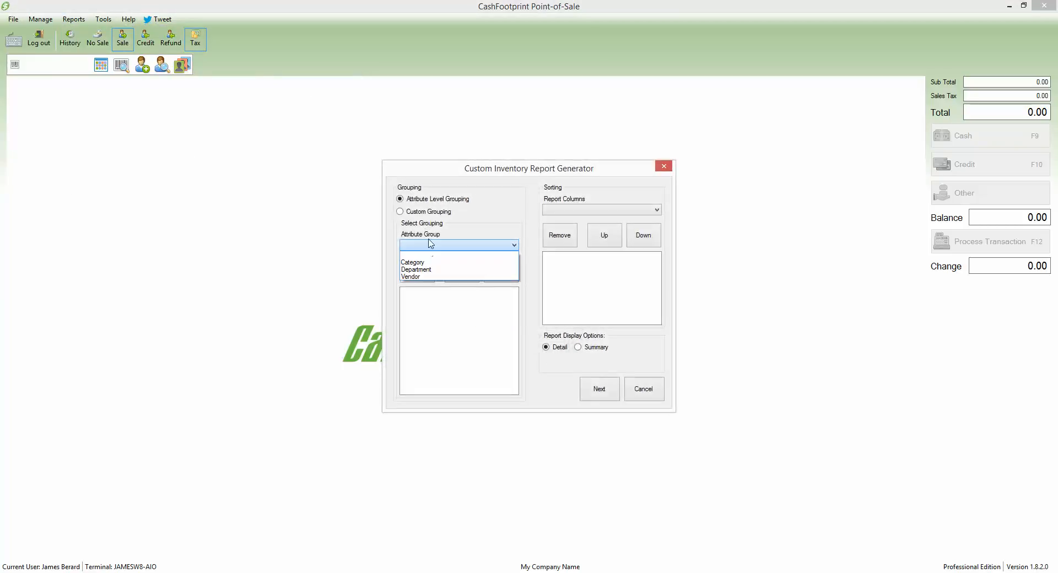